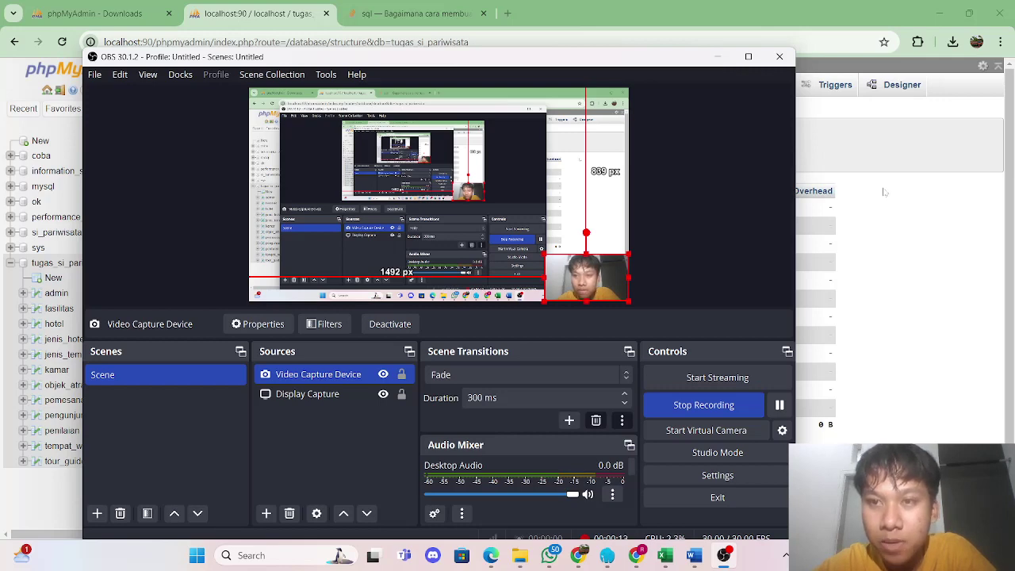
Switch to phpMyAdmin in the browser and review the column structure of the admin, fasilitas and hotel tables in tugas_si_pariwisata.
left_click(884, 192)
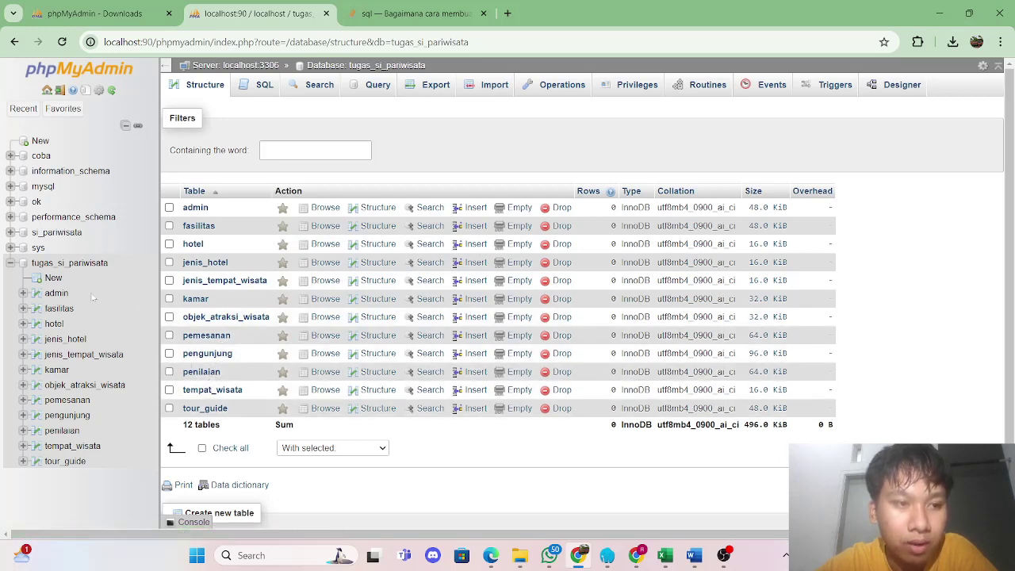
left_click(56, 296)
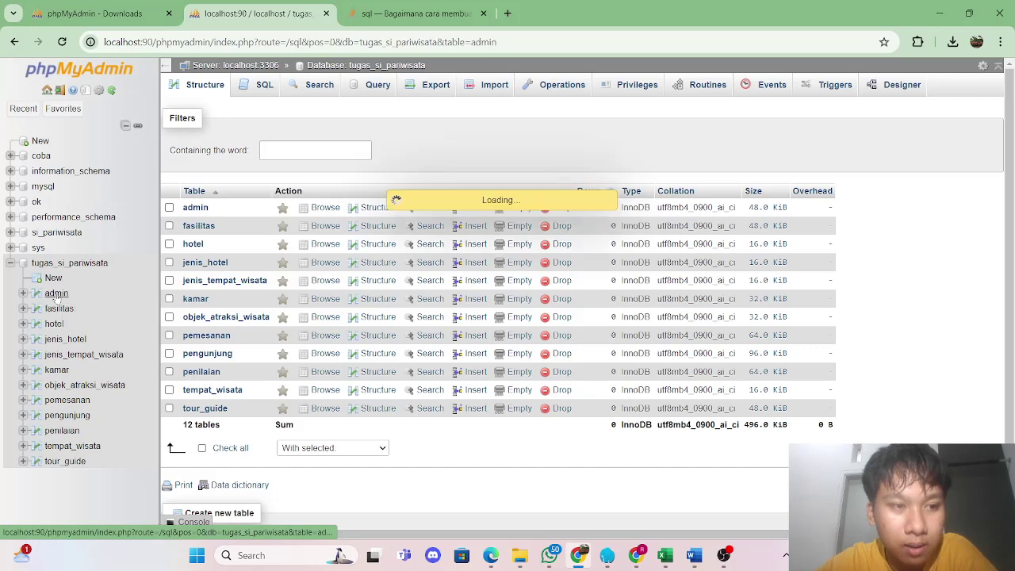
left_click(276, 91)
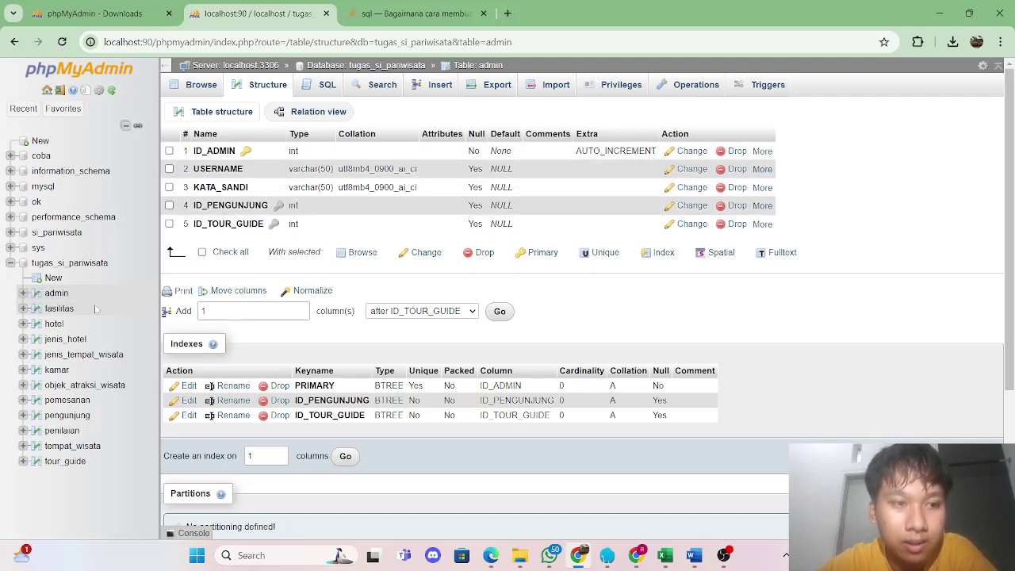
left_click(66, 310)
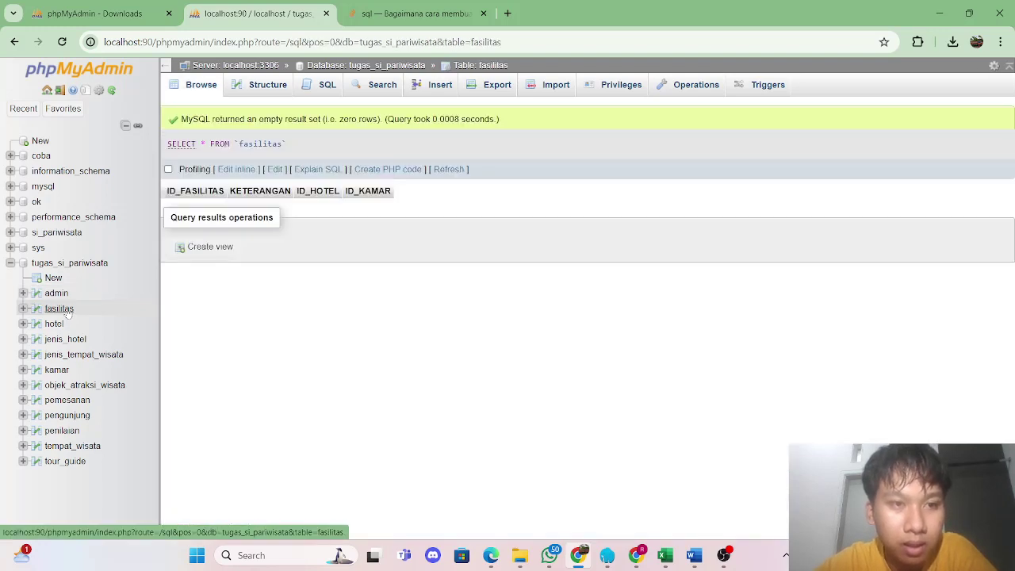
left_click(254, 87)
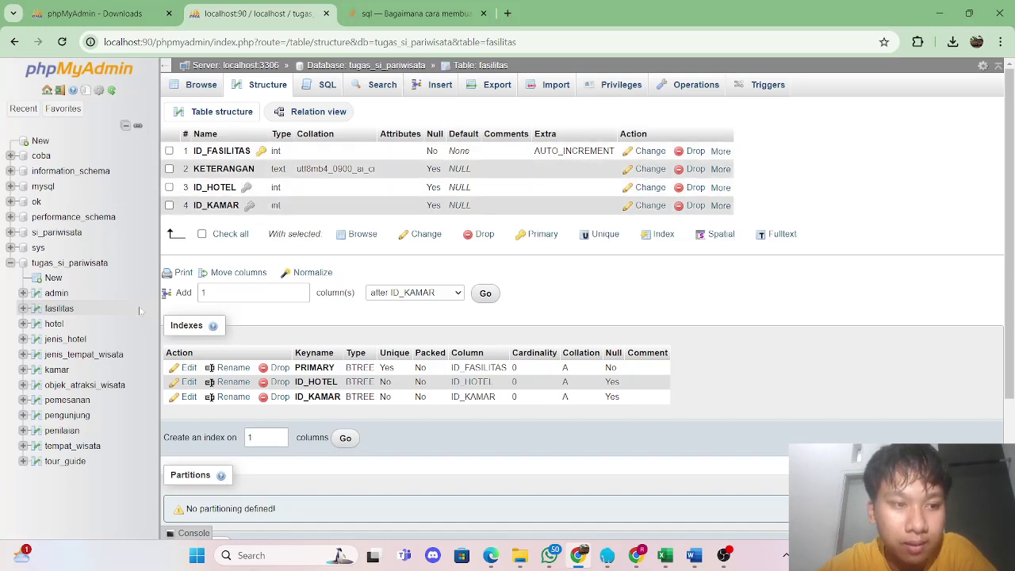
left_click(57, 325)
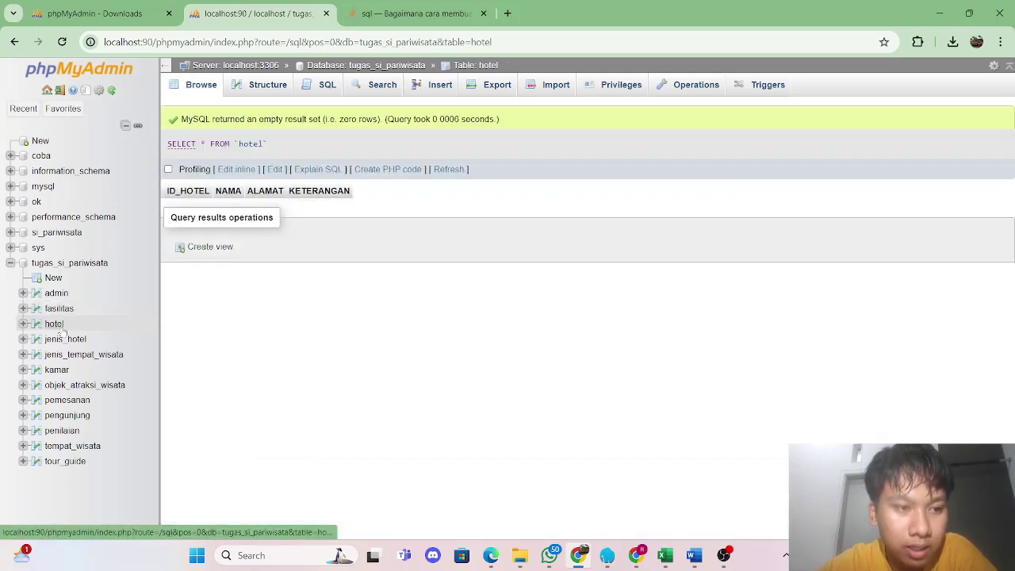
left_click(265, 86)
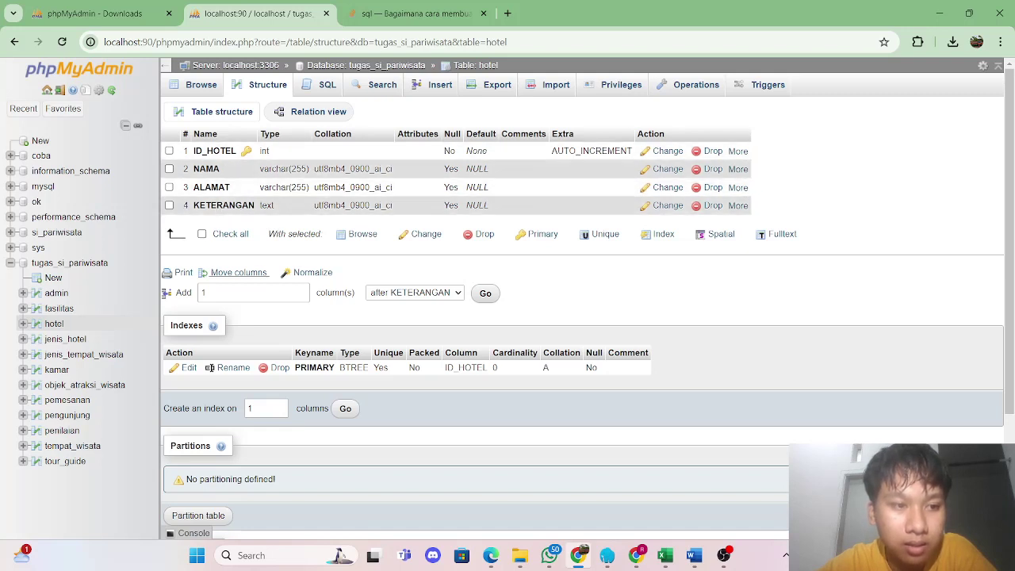
Review the column structure of the jenis_hotel, jenis_tempat_wisata and kamar tables.
left_click(68, 339)
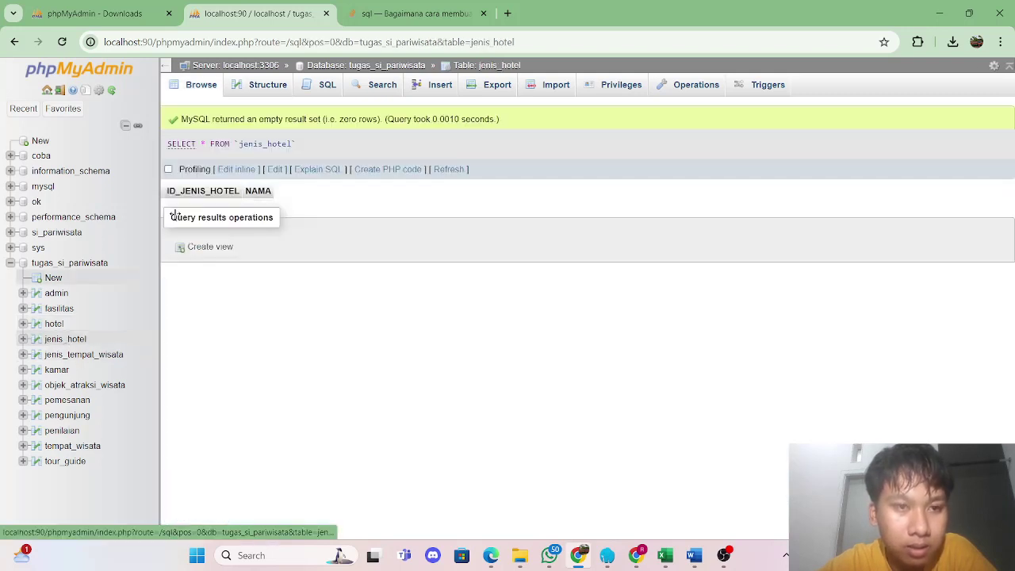
left_click(254, 86)
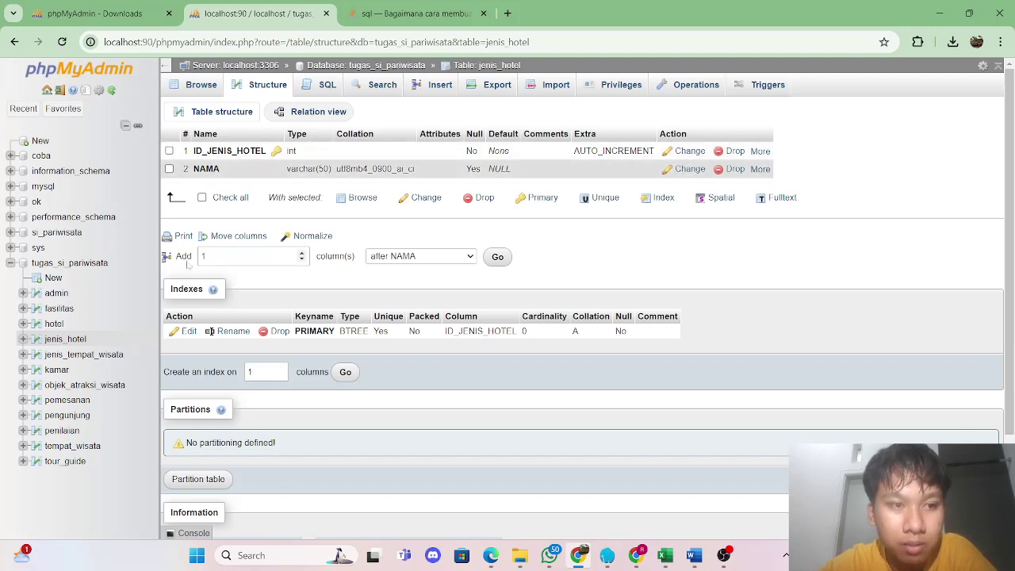
left_click(82, 359)
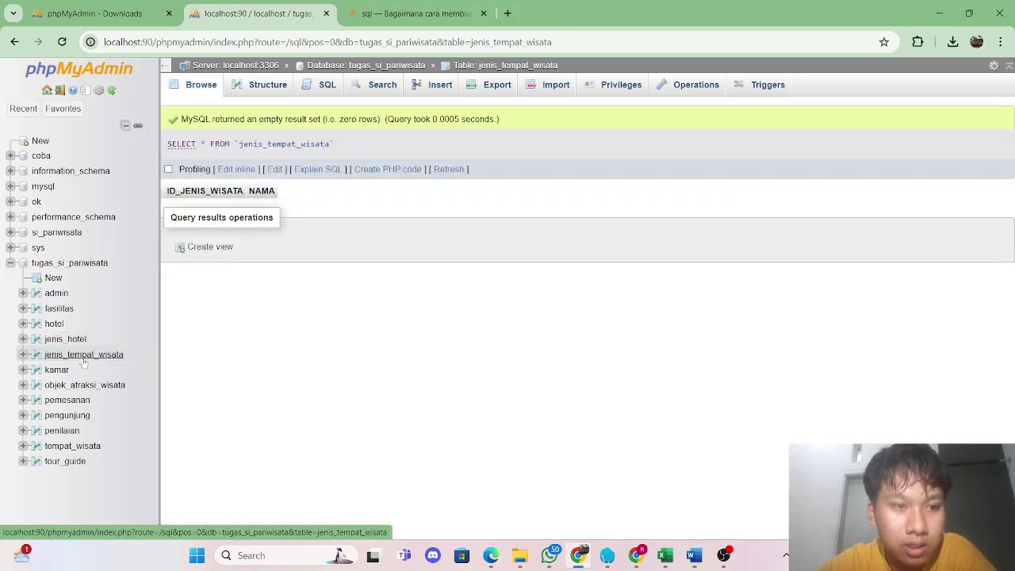
left_click(266, 92)
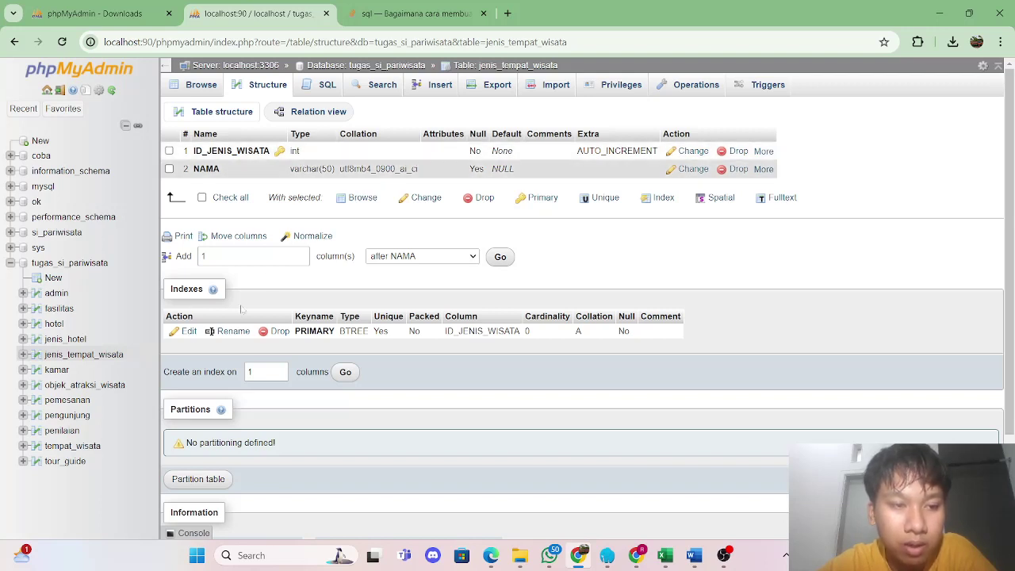
left_click(60, 373)
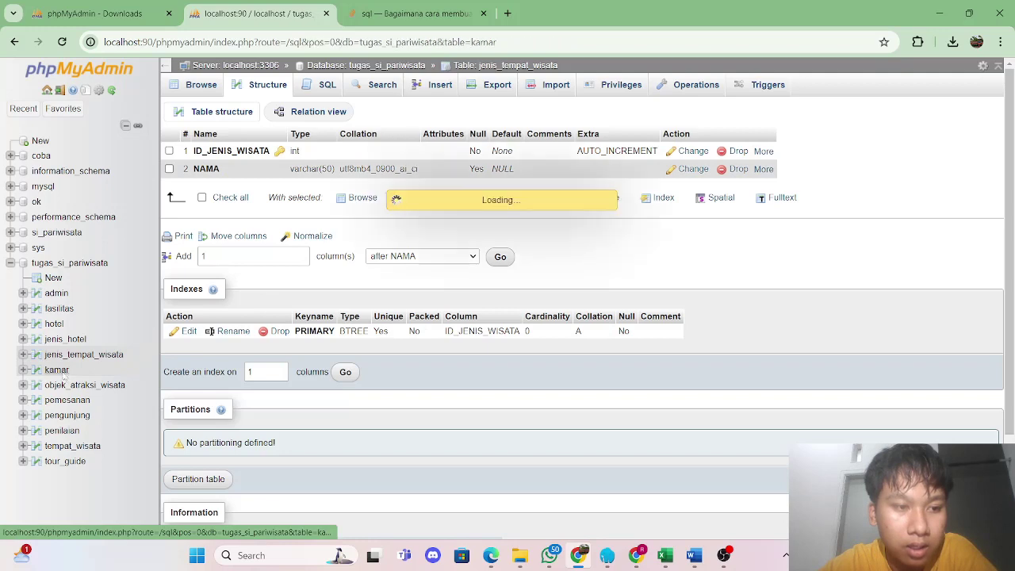
left_click(255, 95)
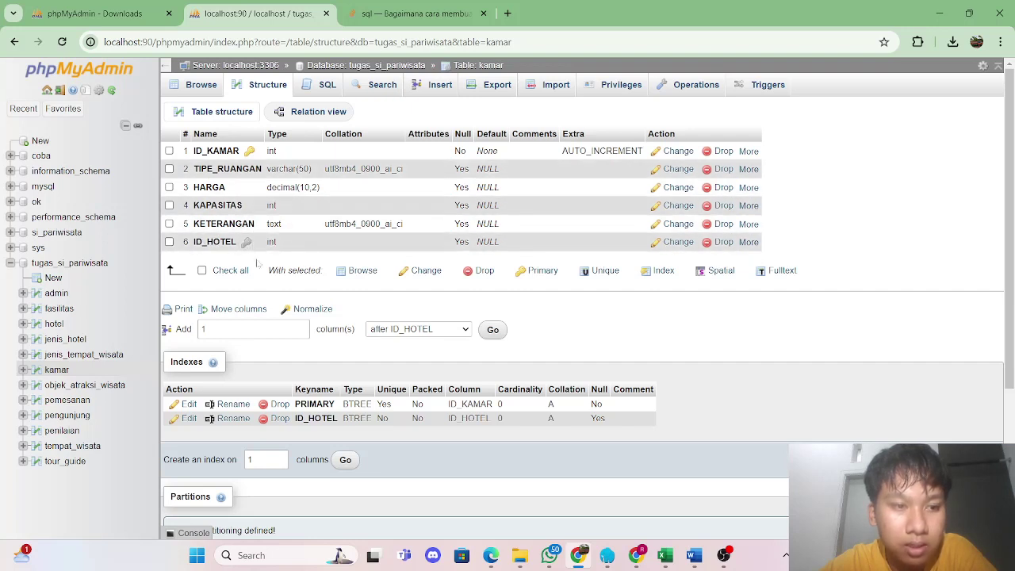
Review the column structure of the objek_atraksi_wisata, pemesanan and pengunjung tables.
left_click(85, 384)
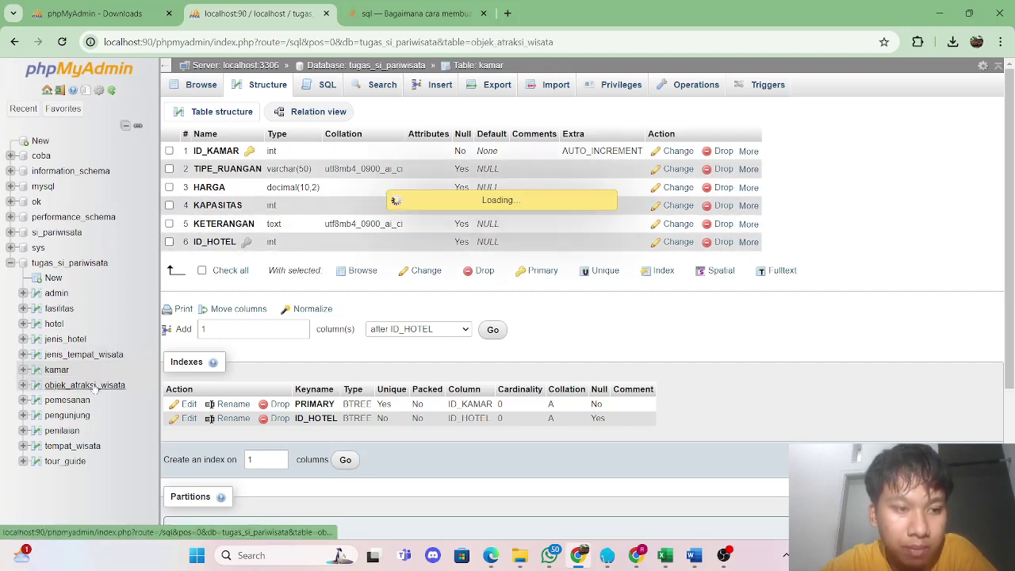
left_click(268, 87)
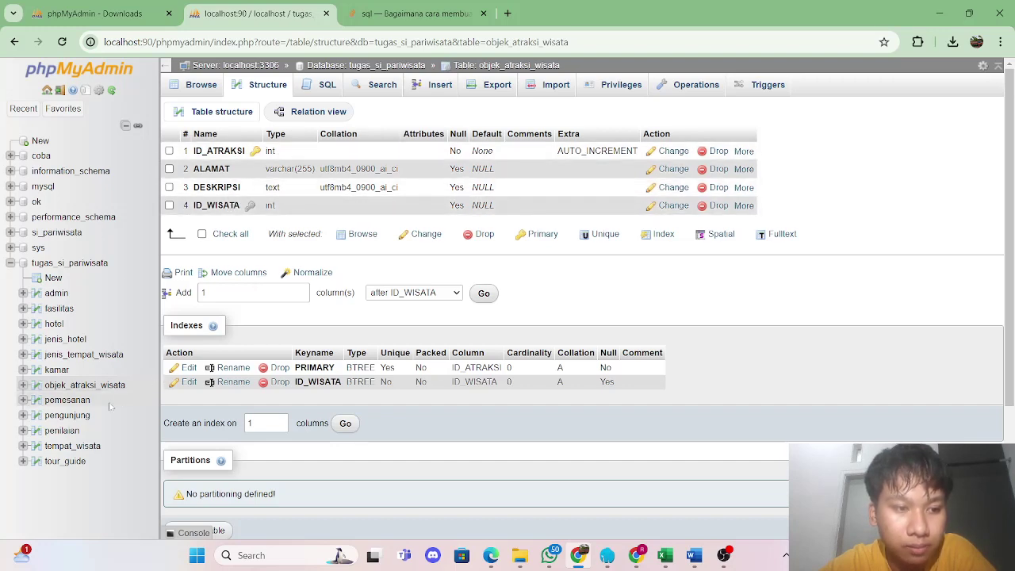
left_click(83, 402)
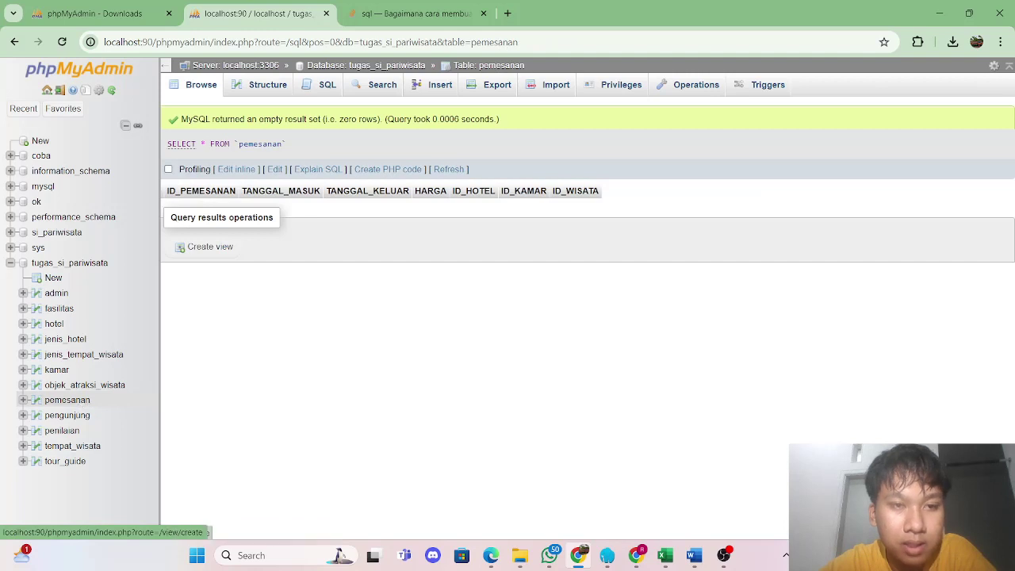
left_click(254, 89)
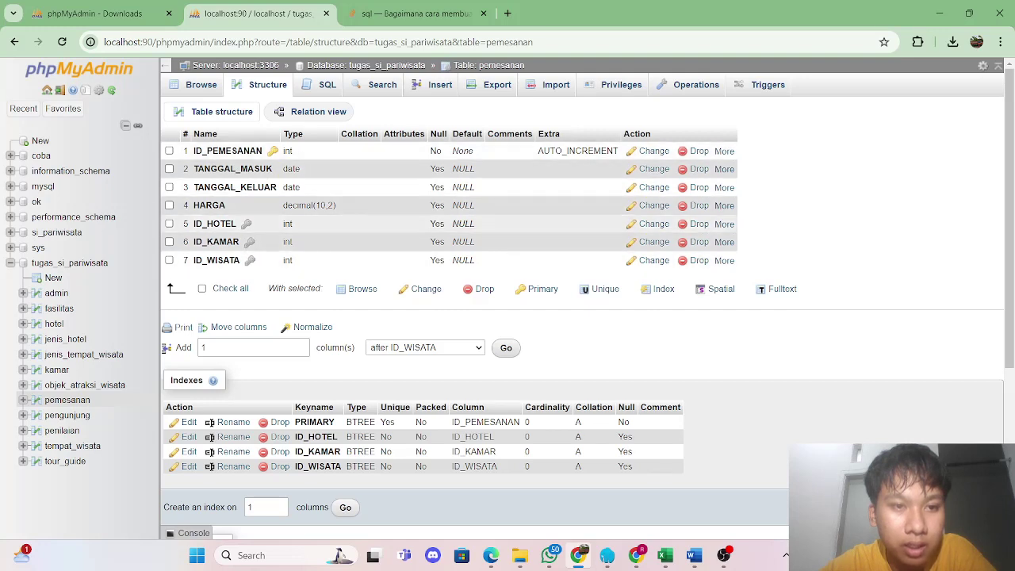
left_click(73, 416)
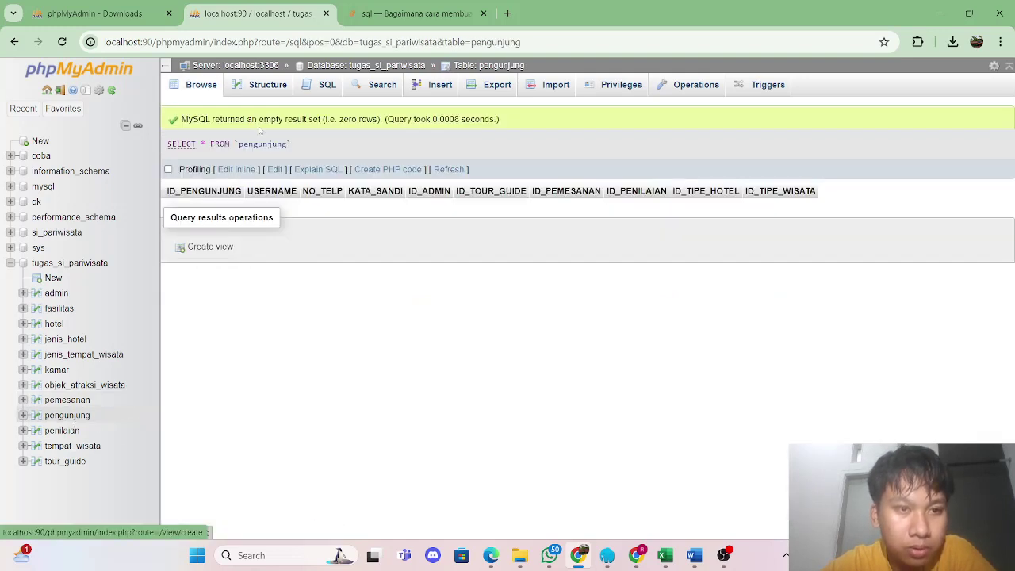
left_click(267, 84)
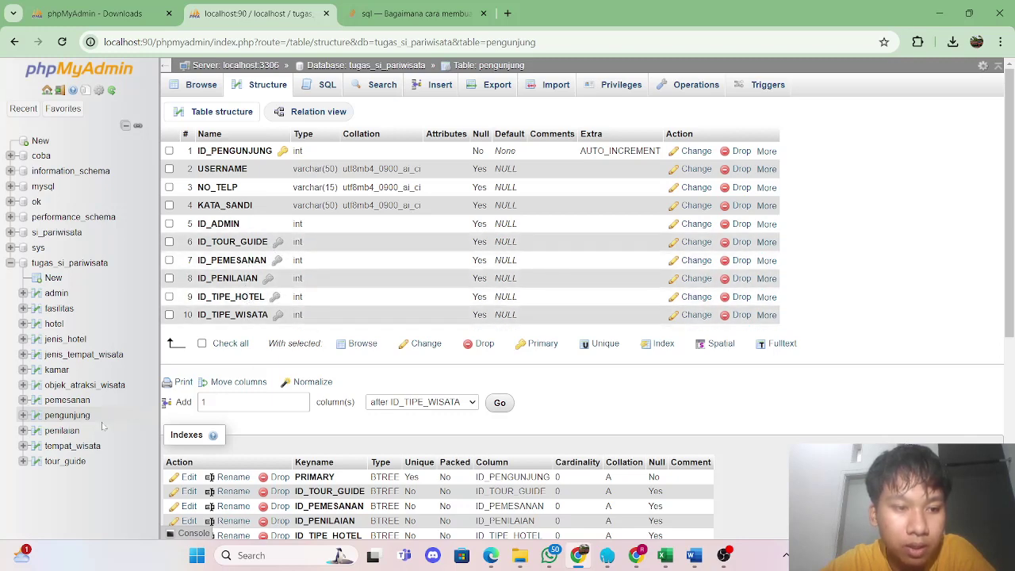
Review the column structure of the penilaian, tempat_wisata and tour_guide tables.
left_click(62, 431)
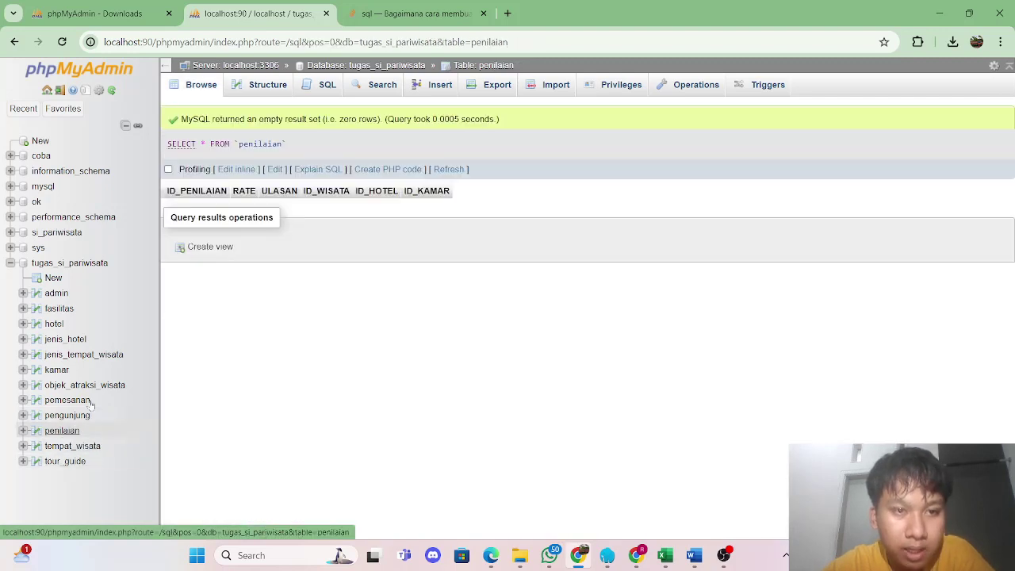
left_click(254, 88)
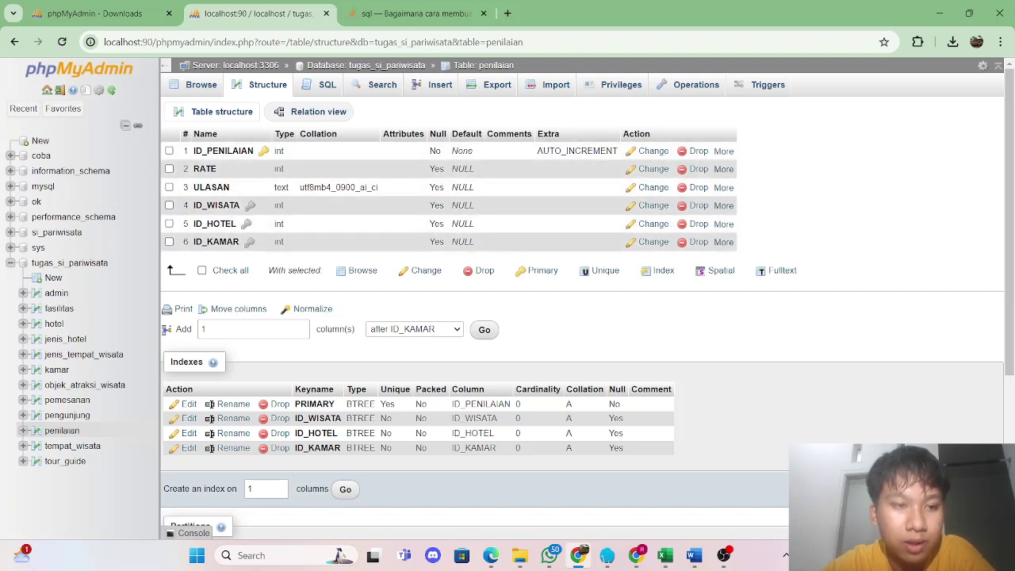
left_click(73, 446)
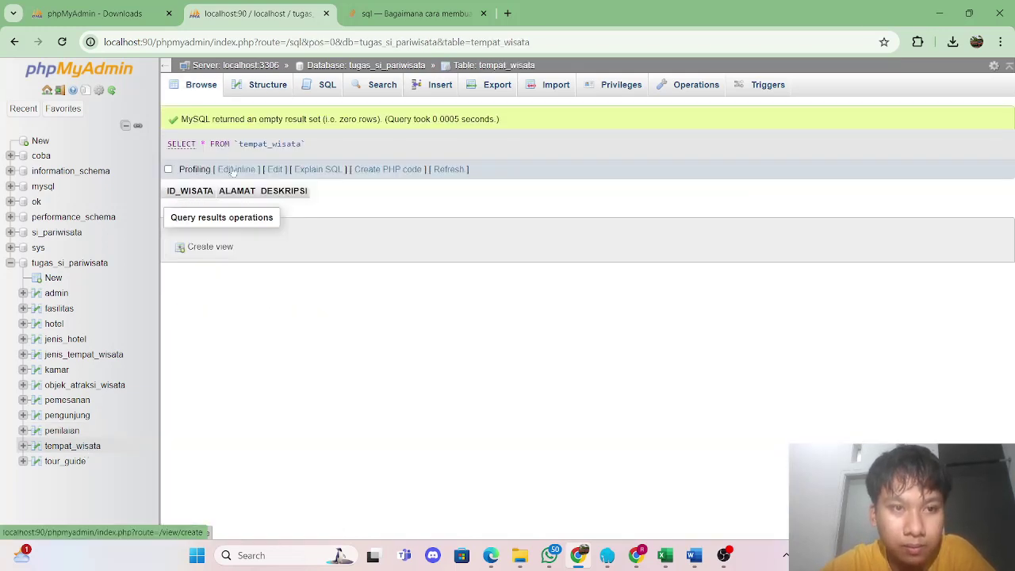
left_click(264, 93)
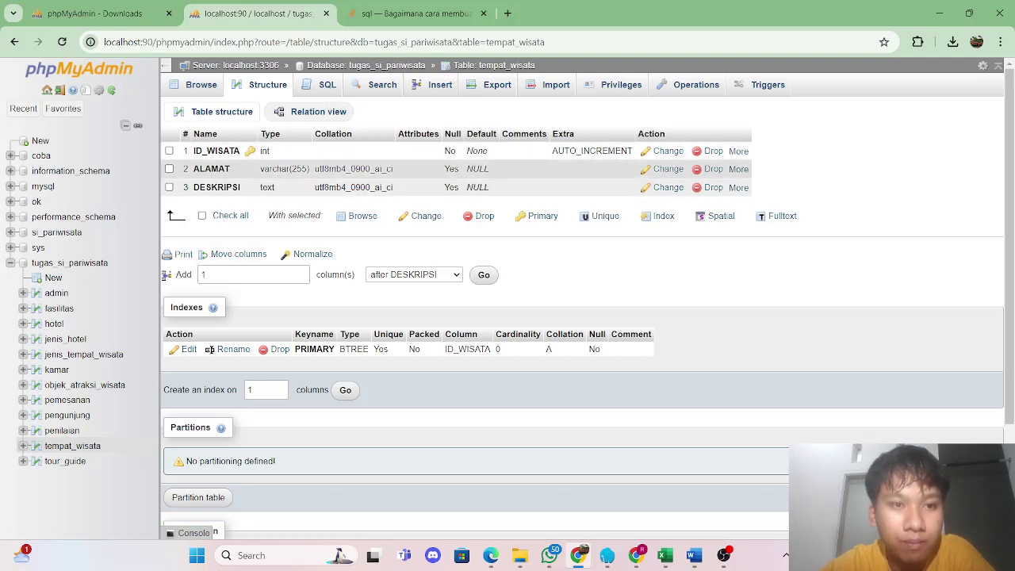
left_click(76, 466)
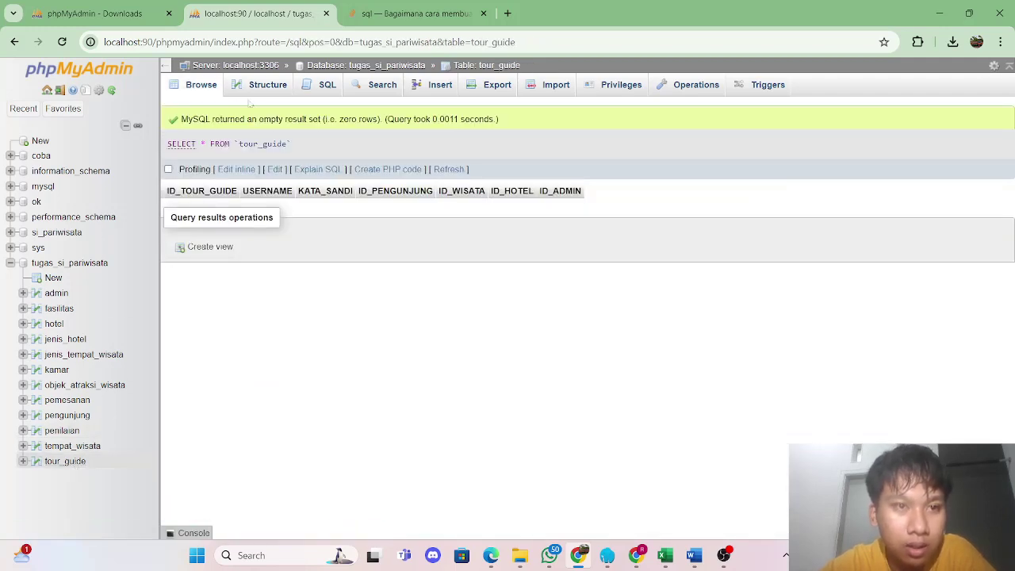
left_click(256, 88)
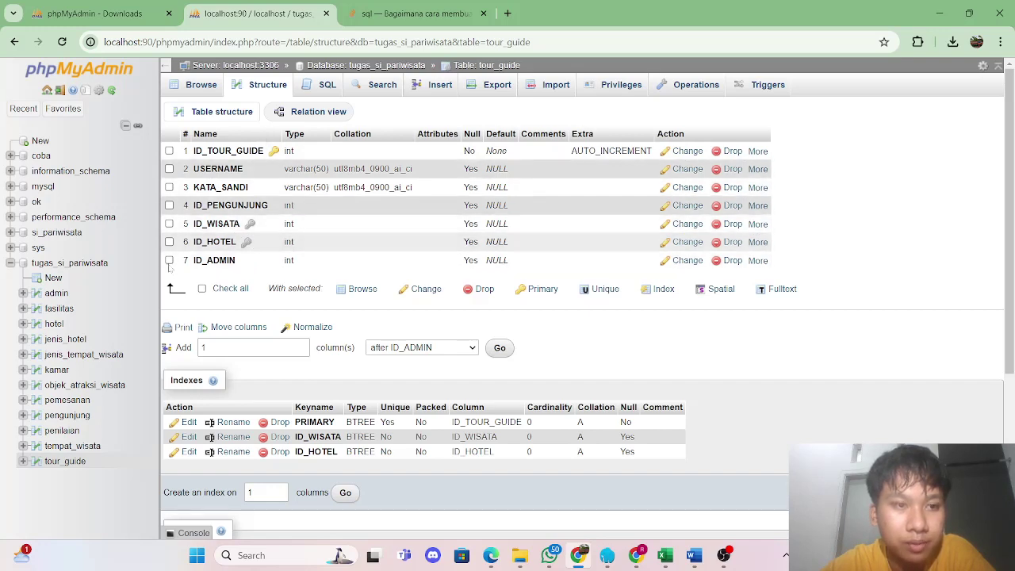
Open the tugas_si_pariwisata database in the Designer and place jenis_tempat_wisata and hotel along the diagram's upper edge, with tour_guide below jenis_tempat_wisata.
left_click(79, 264)
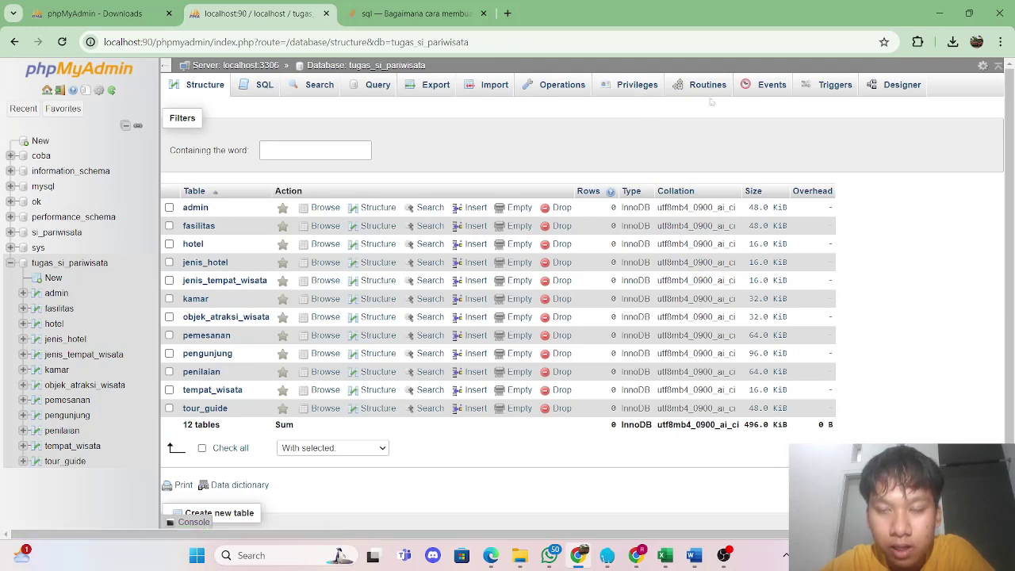
left_click(871, 87)
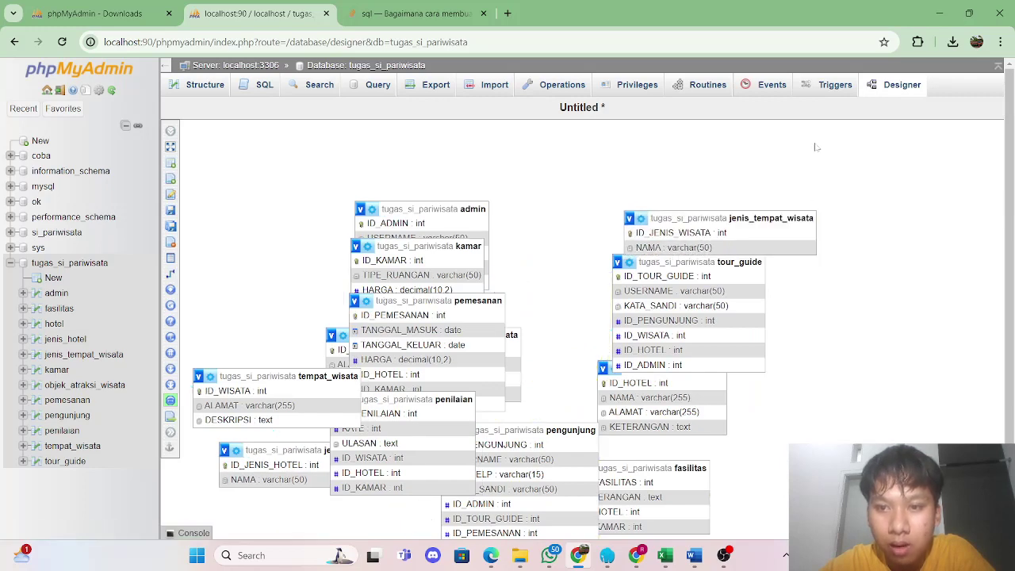
left_click_drag(756, 223, 914, 143)
left_click_drag(701, 262, 904, 208)
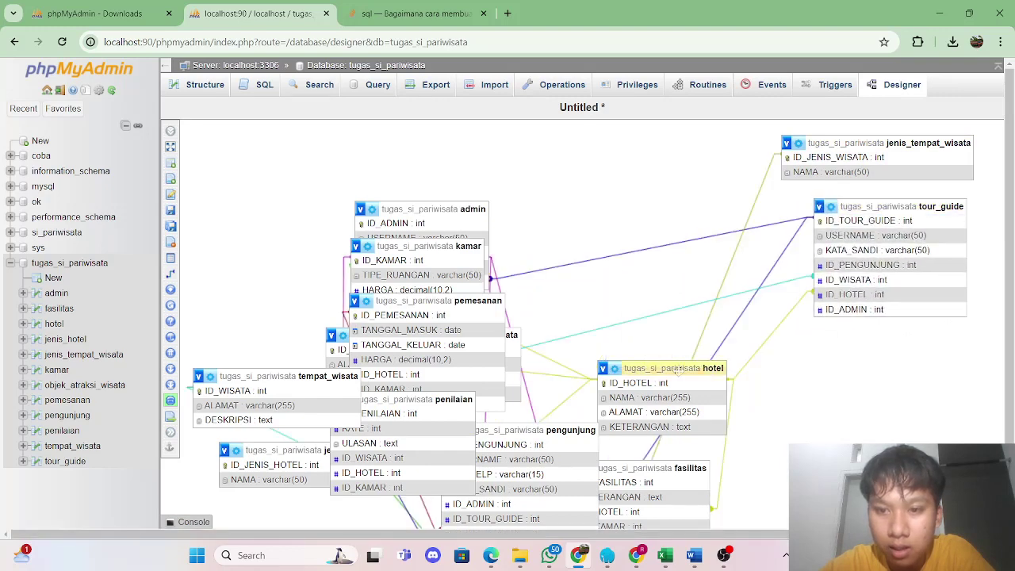
left_click_drag(675, 369, 706, 137)
Line up admin and kamar beside hotel in the diagram's upper row, and pemesanan, objek_atraksi_wisata and tempat_wisata in a row beneath.
left_click_drag(417, 211, 522, 144)
left_click_drag(434, 246, 373, 139)
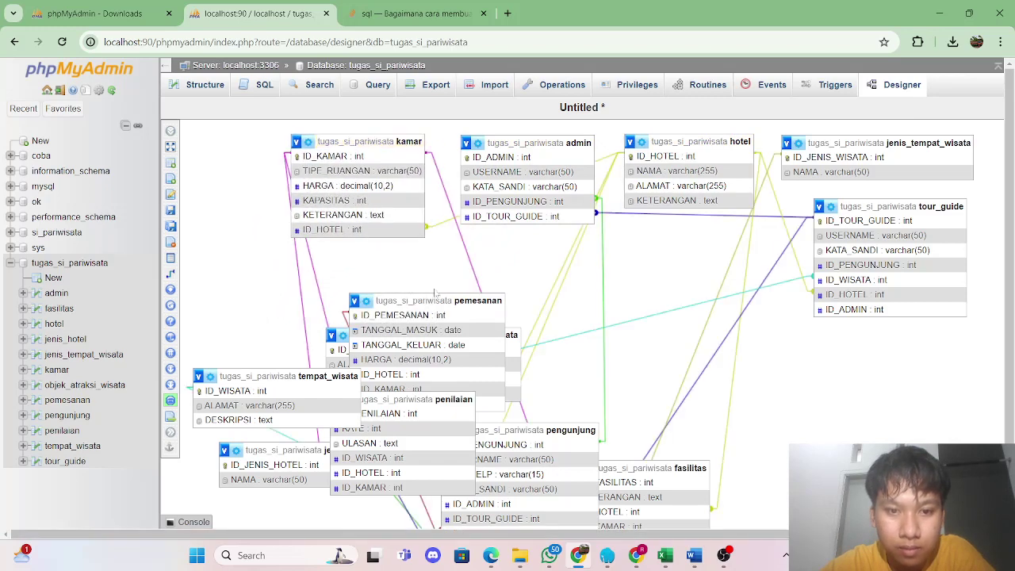
left_click_drag(434, 296, 706, 253)
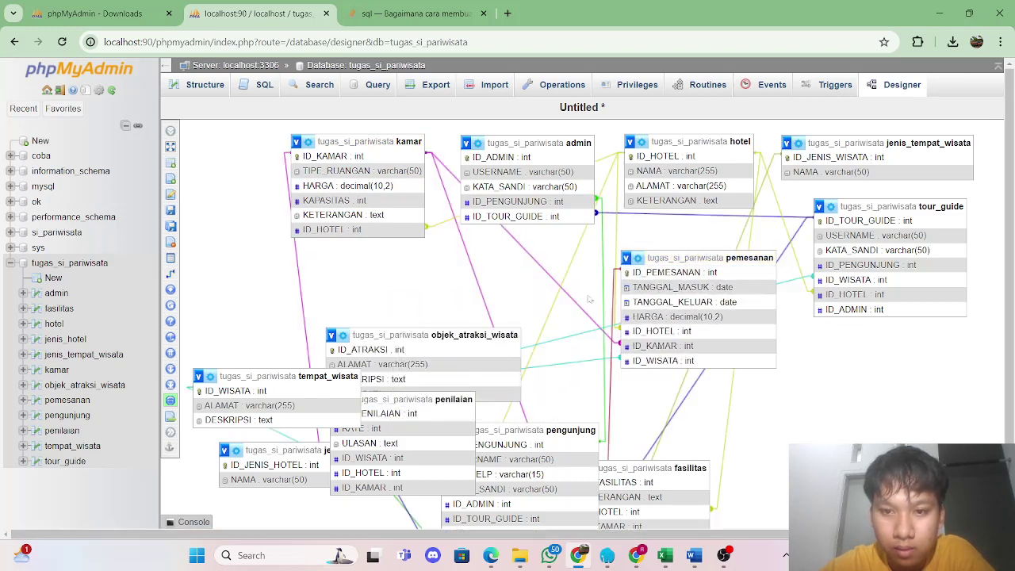
left_click_drag(455, 335, 523, 259)
left_click_drag(300, 378, 305, 259)
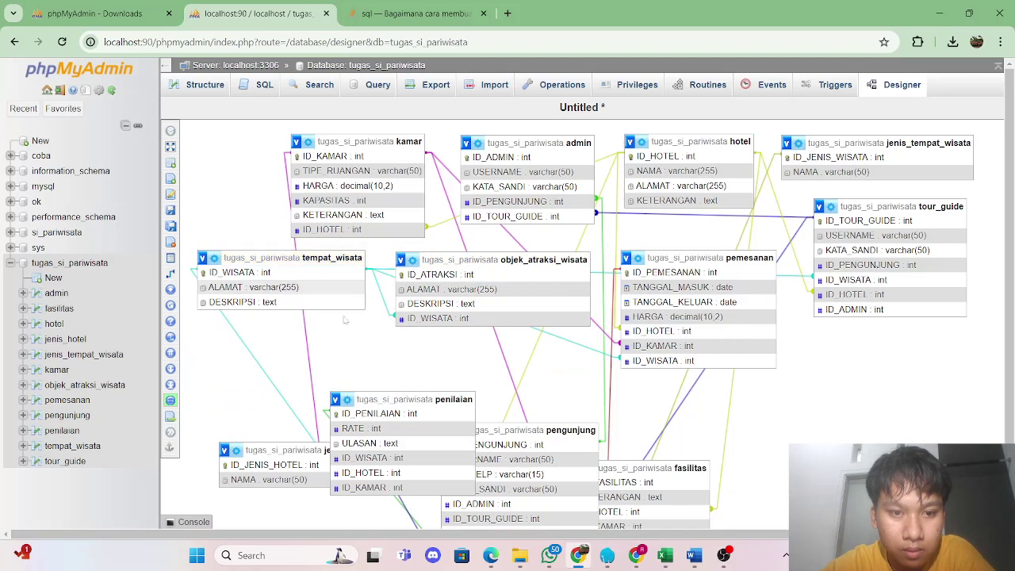
Place penilaian and jenis_hotel below tempat_wisata, pengunjung under tour_guide and fasilitas in the diagram's lower middle, and switch the relationship lines to angular links.
left_click_drag(362, 389, 238, 318)
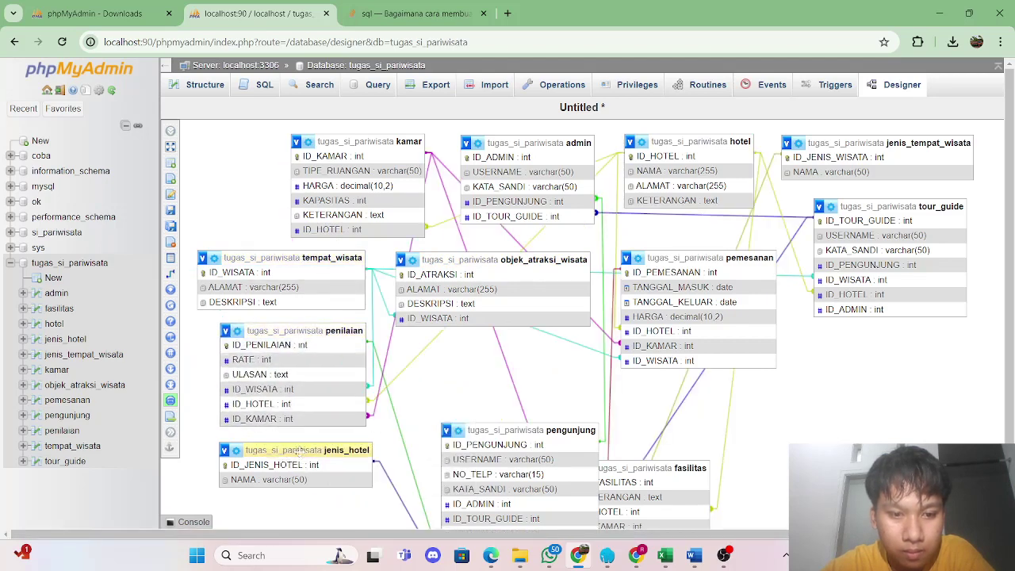
left_click_drag(301, 451, 295, 467)
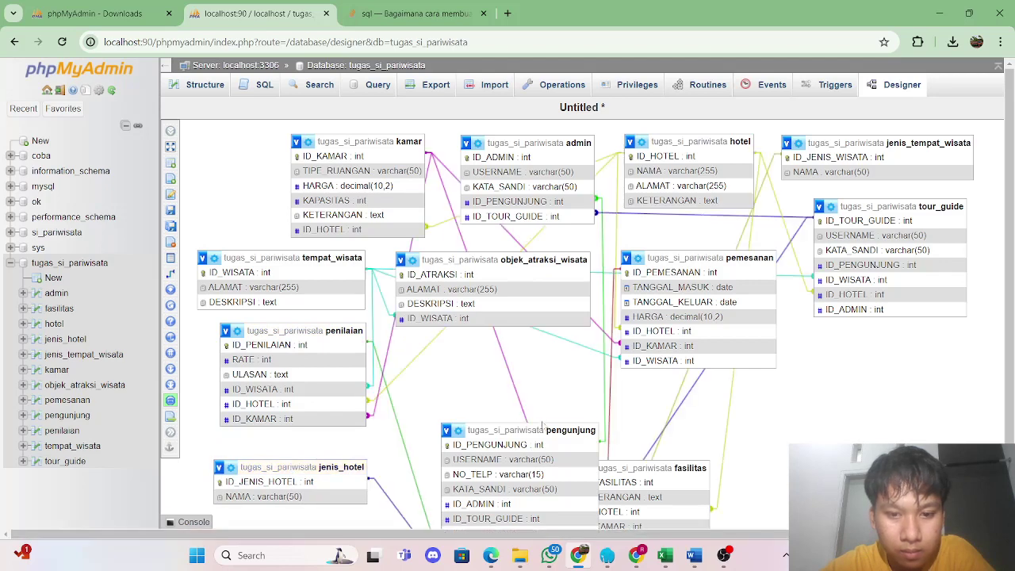
left_click_drag(538, 428, 910, 364)
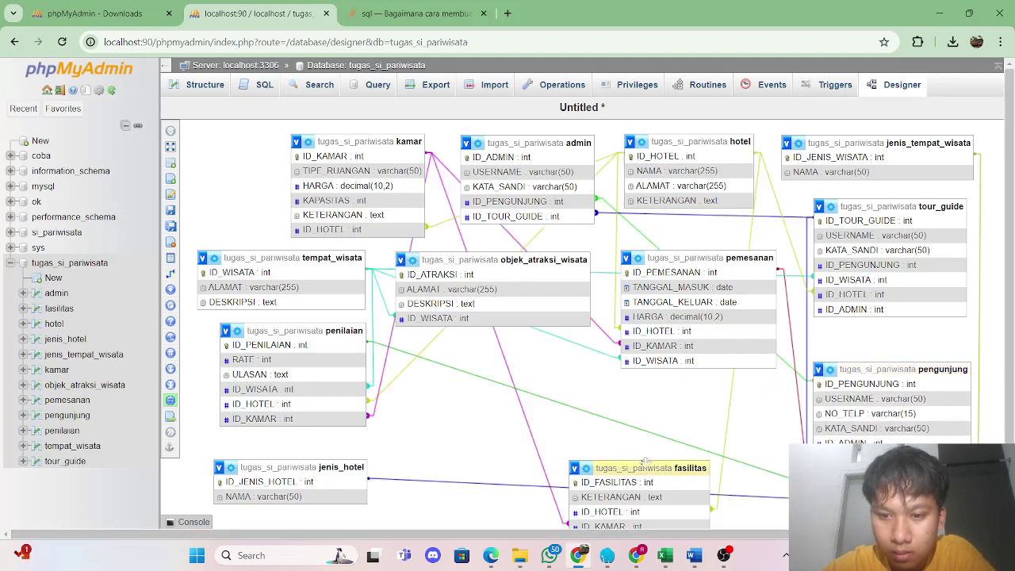
left_click_drag(646, 464, 579, 420)
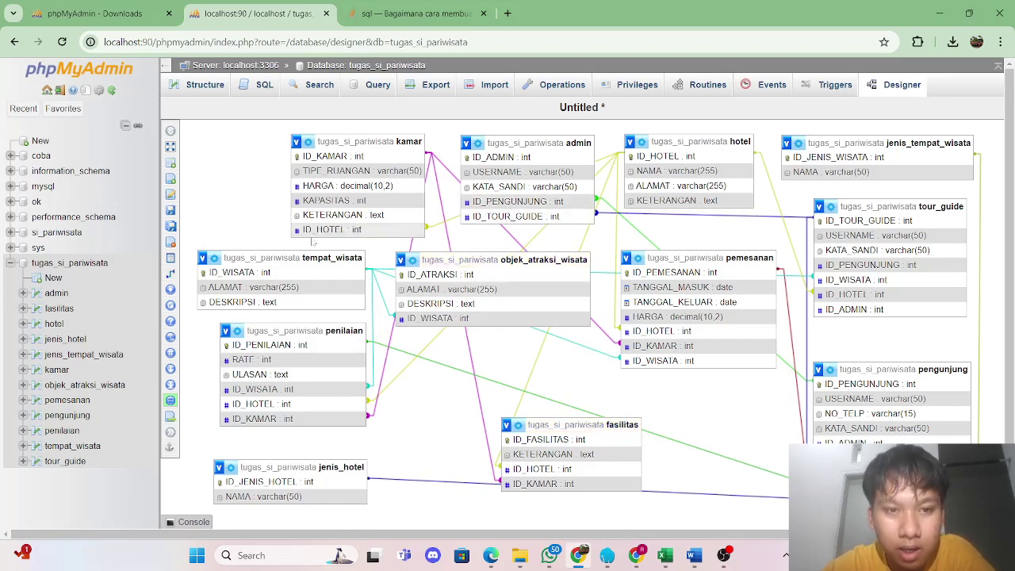
mouse_move(171, 274)
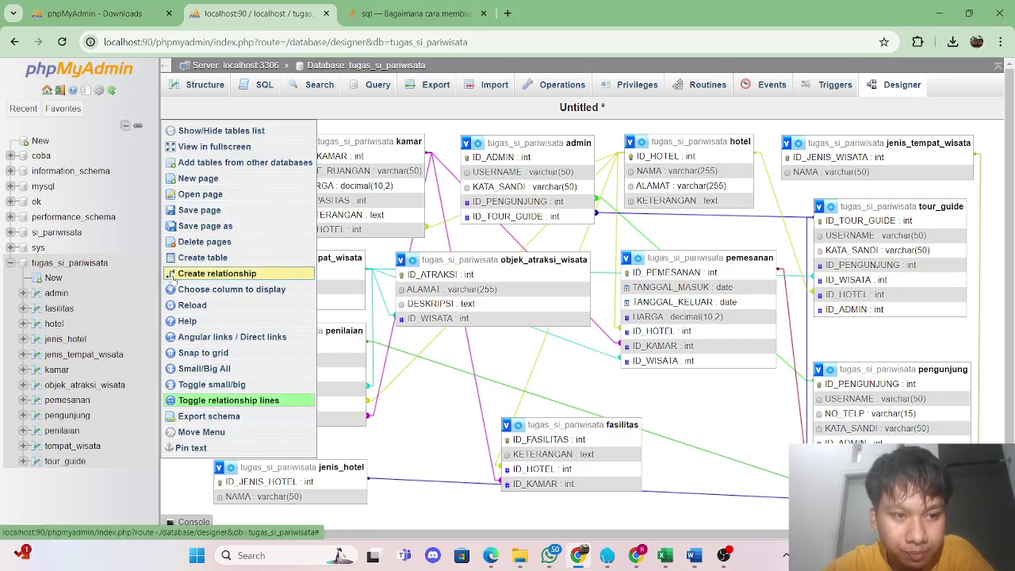
left_click(206, 338)
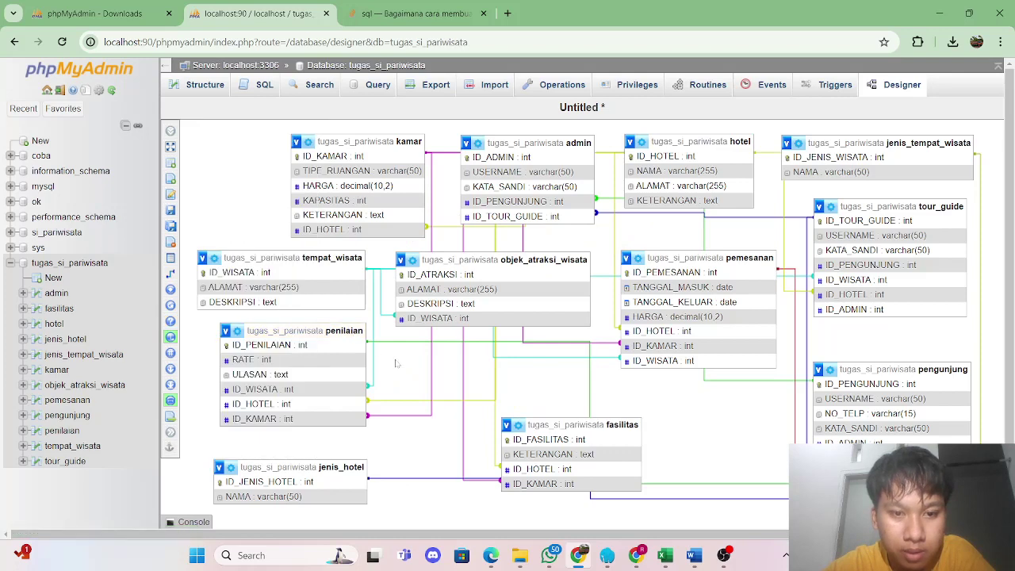